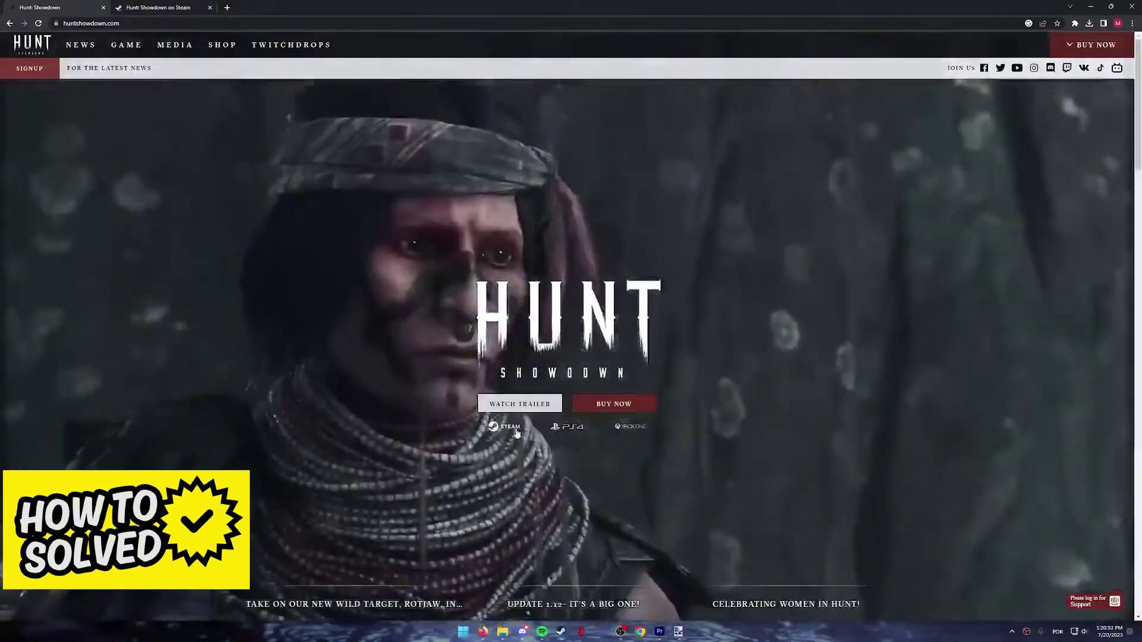
- Switch to the already-loaded 'Hunt: Showdown on Steam' store page tab
{"action": "key", "text": "ctrl+Tab"}
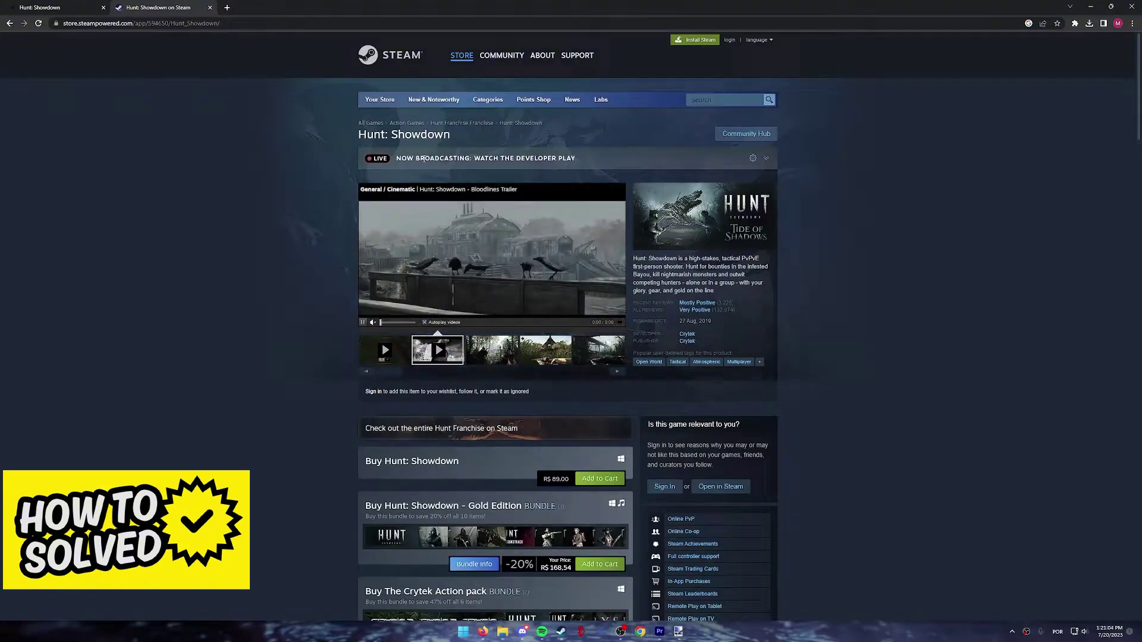
{"action": "scroll", "coordinate": [401, 241], "scroll_direction": "down", "scroll_amount": 2}
{"action": "scroll", "coordinate": [303, 246], "scroll_direction": "down", "scroll_amount": 1}
{"action": "scroll", "coordinate": [302, 247], "scroll_direction": "up", "scroll_amount": 3}
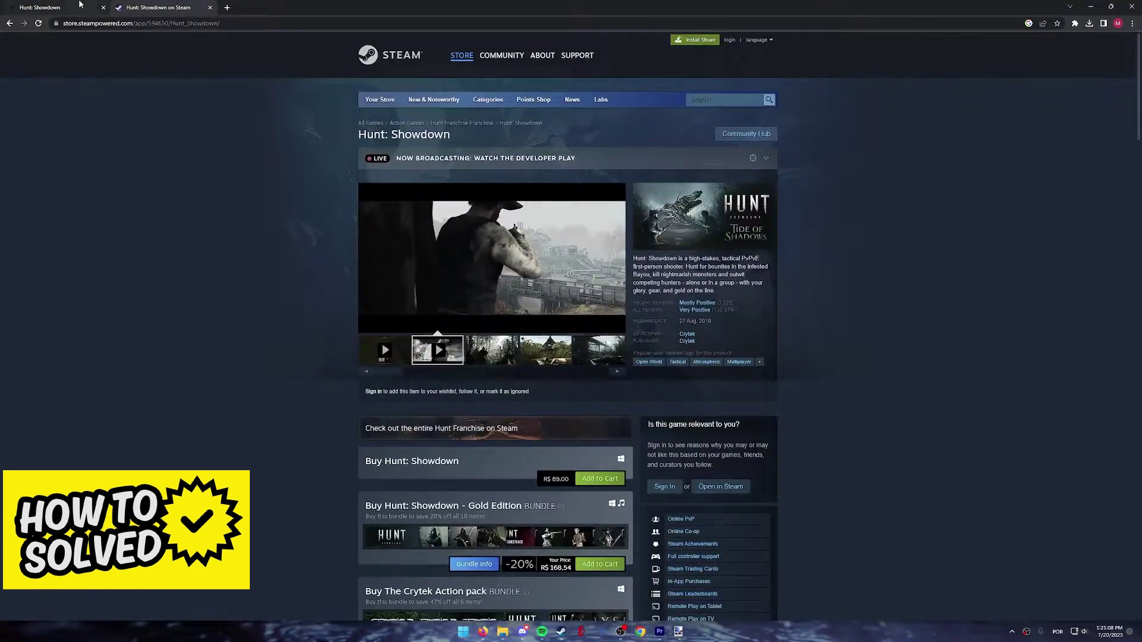
- Return to the huntshowdown.com homepage tab with its Steam, PS4 and Xbox links
{"action": "left_click", "coordinate": [80, 5]}
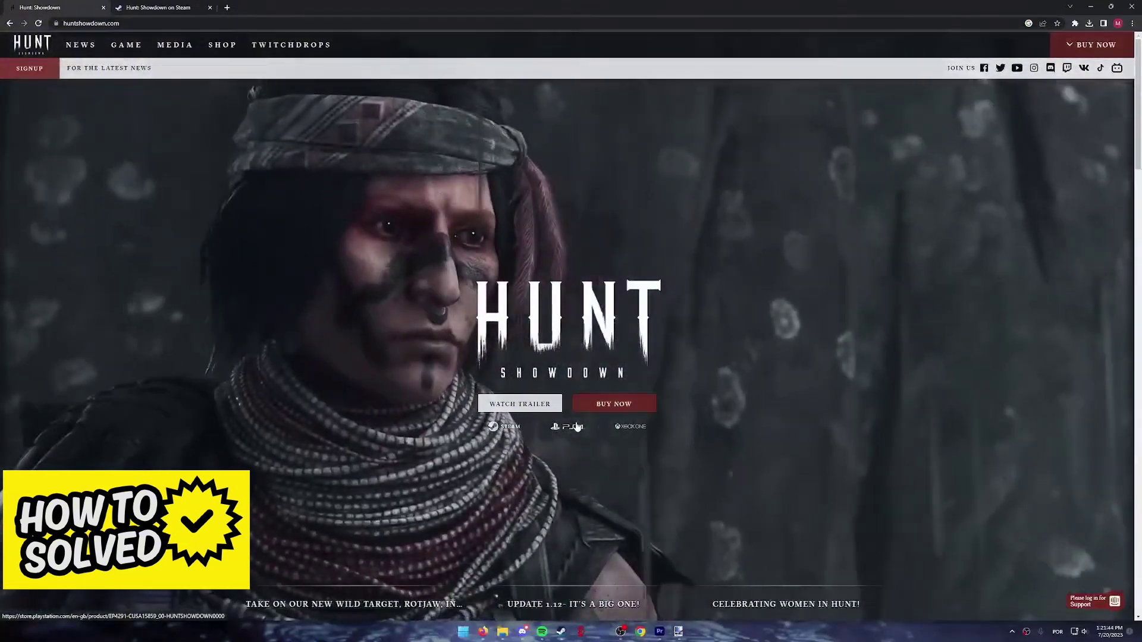
{"action": "scroll", "coordinate": [596, 416], "scroll_direction": "down", "scroll_amount": 5}
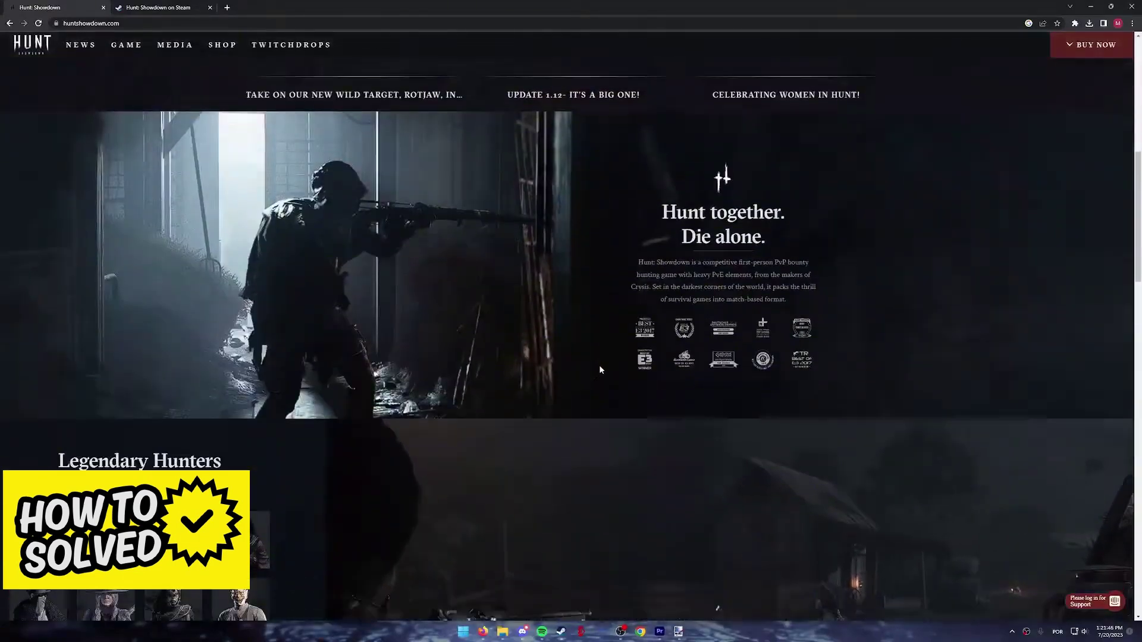
{"action": "scroll", "coordinate": [599, 366], "scroll_direction": "down", "scroll_amount": 3}
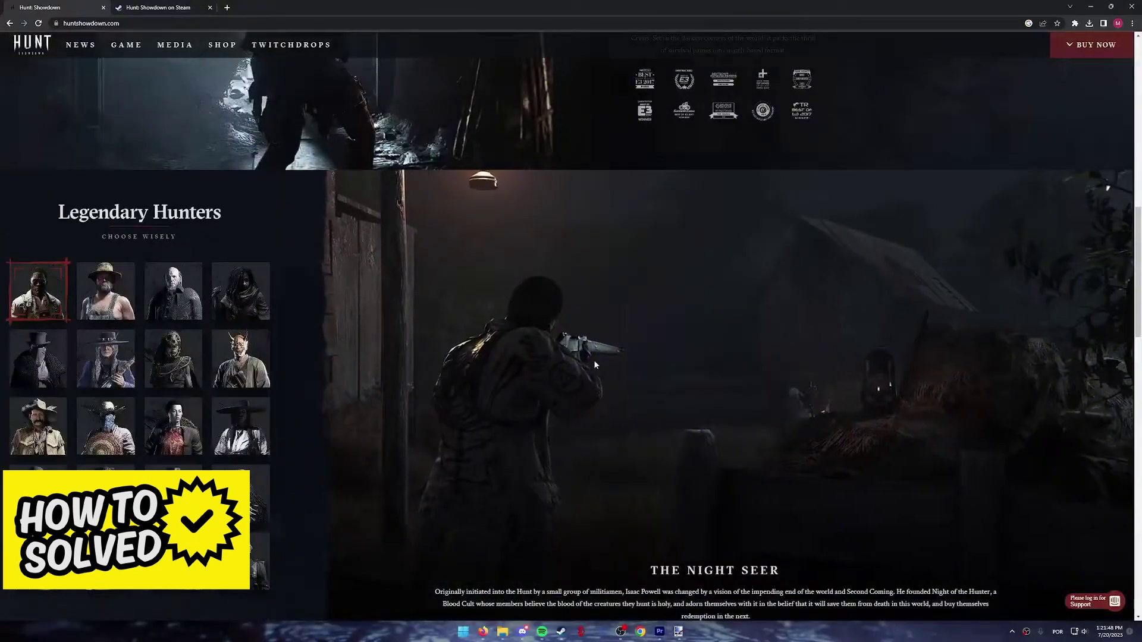
{"action": "scroll", "coordinate": [594, 360], "scroll_direction": "up", "scroll_amount": 3}
{"action": "scroll", "coordinate": [594, 361], "scroll_direction": "up", "scroll_amount": 3}
{"action": "scroll", "coordinate": [636, 369], "scroll_direction": "up", "scroll_amount": 3}
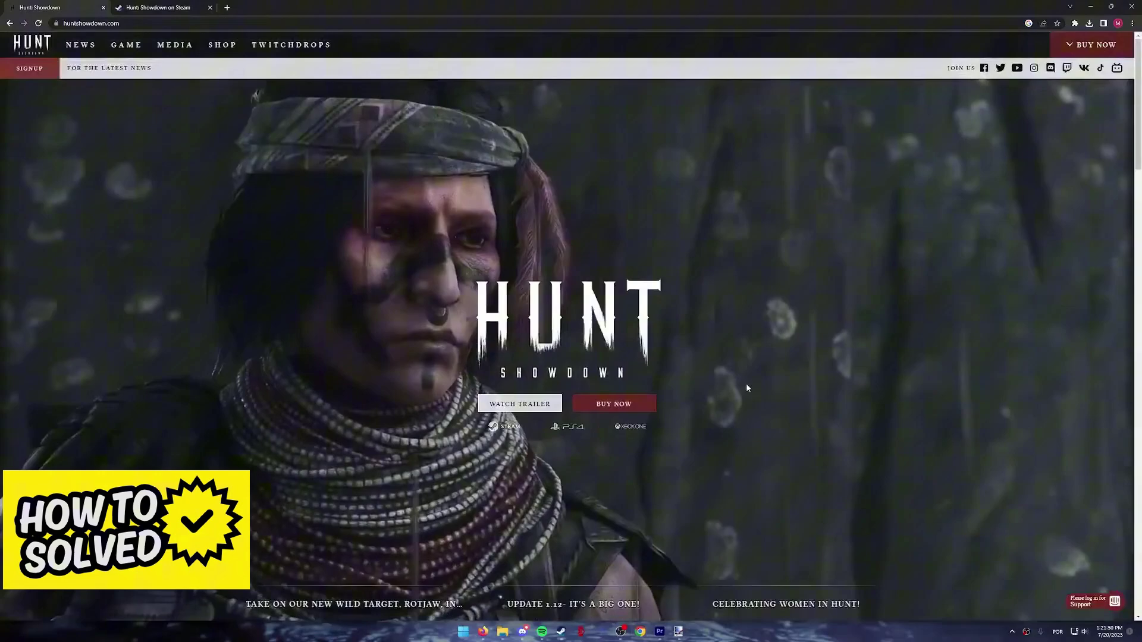